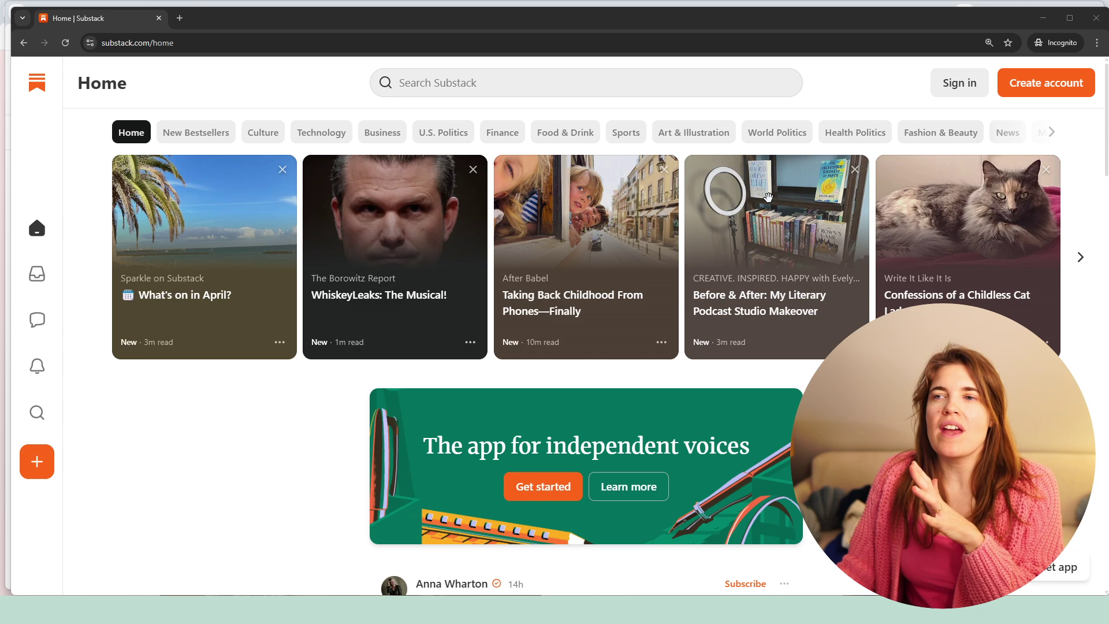
- Start a new account with Podcasts, Travel, Adventure Travel, Destinations and Philosophy as interests
scroll(1032, 91, down, 1)
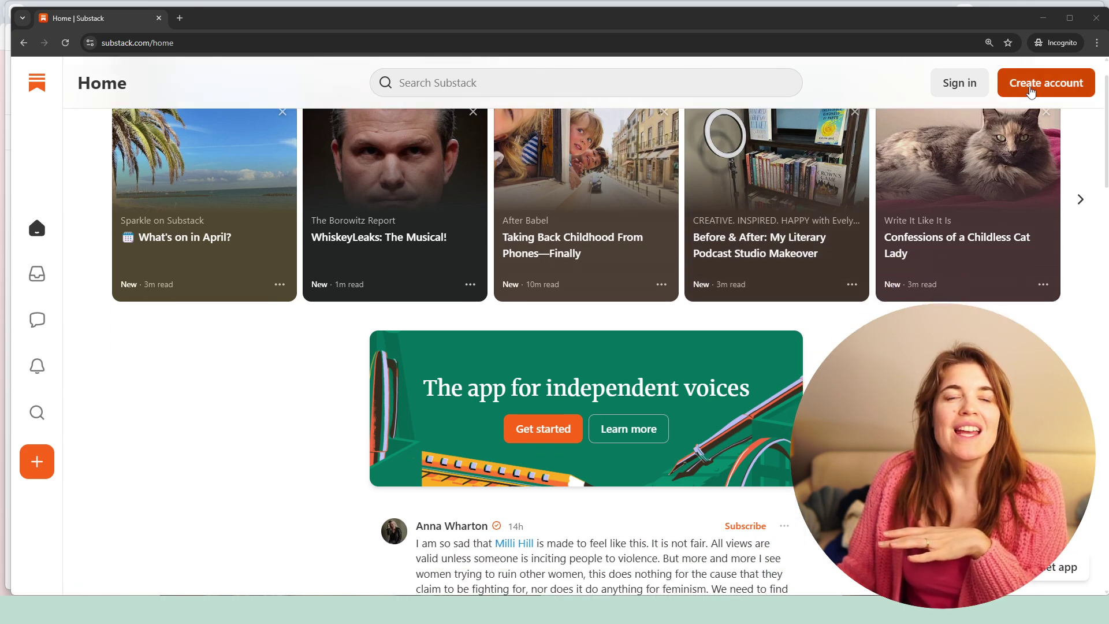
scroll(1031, 92, up, 1)
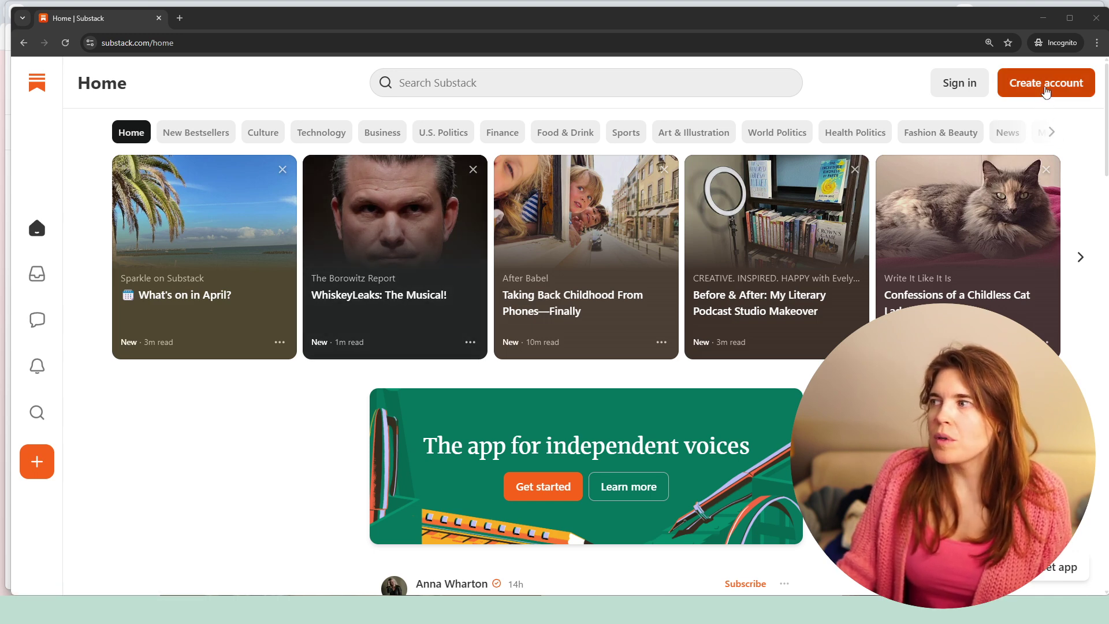
click(1046, 92)
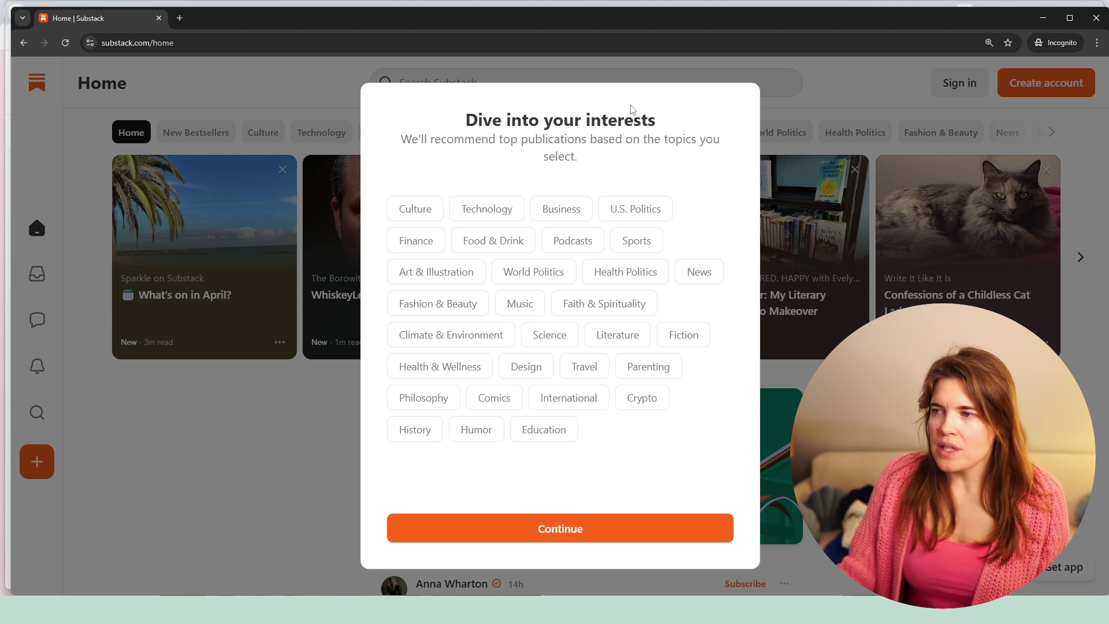
click(579, 244)
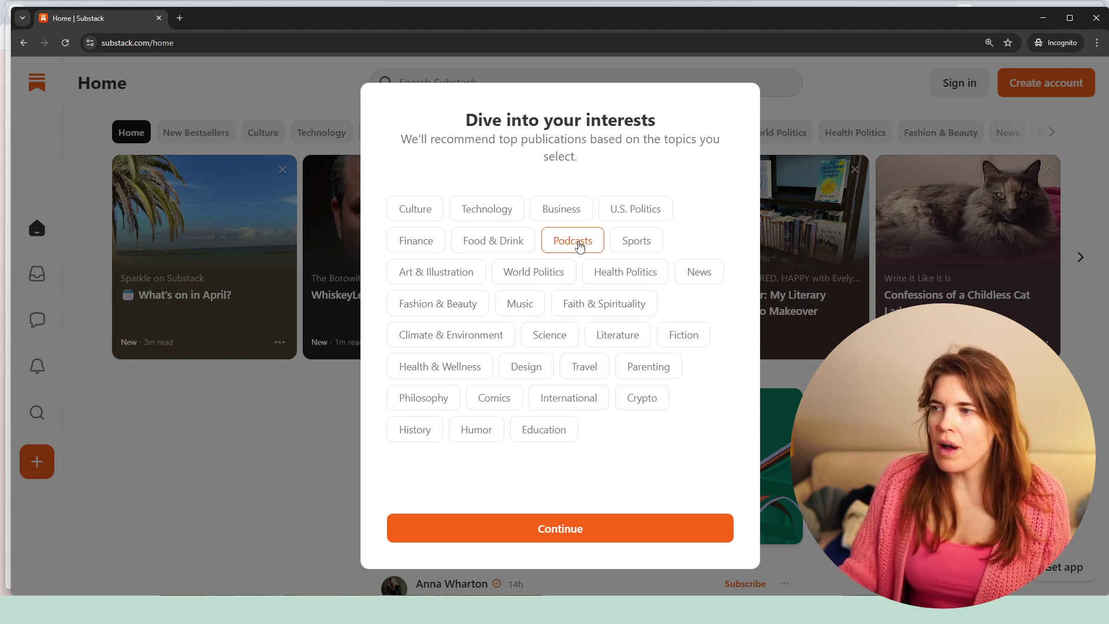
click(584, 369)
click(602, 402)
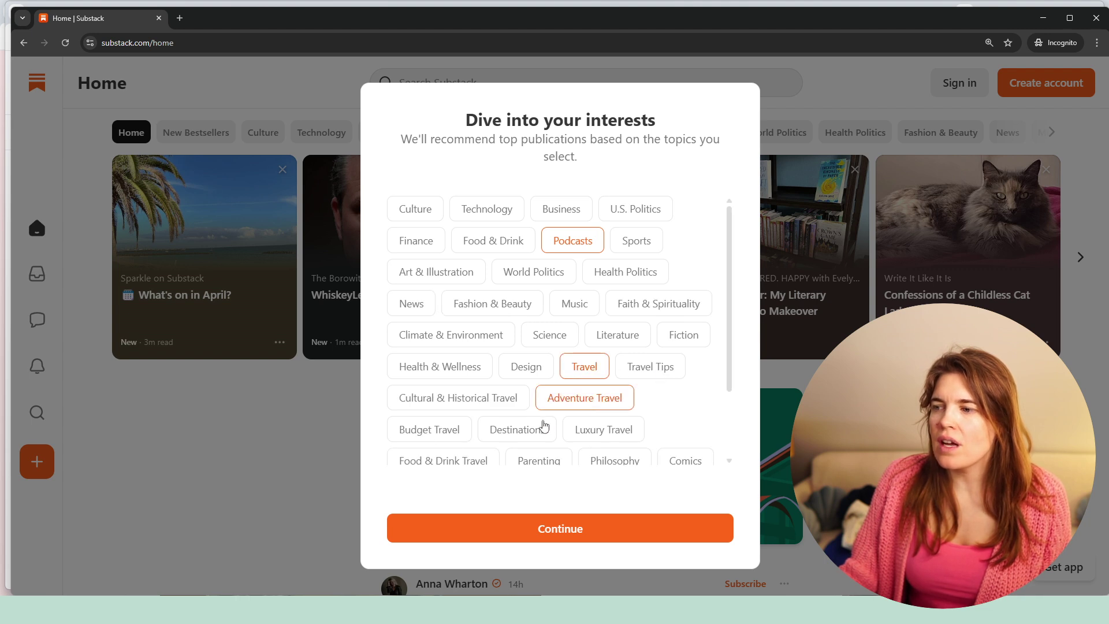
click(531, 438)
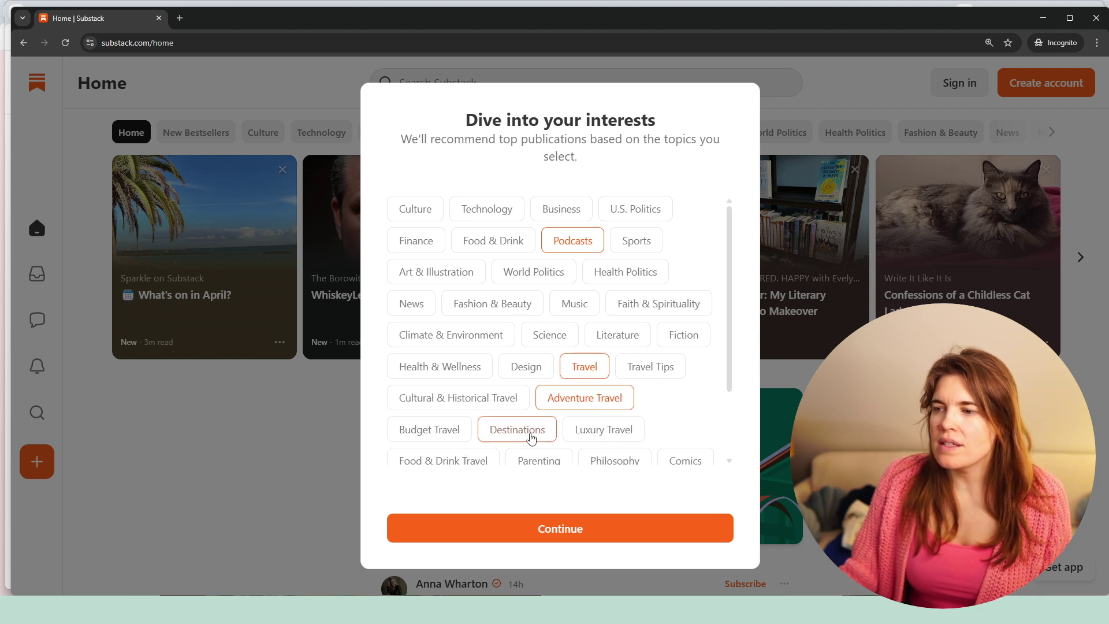
click(617, 461)
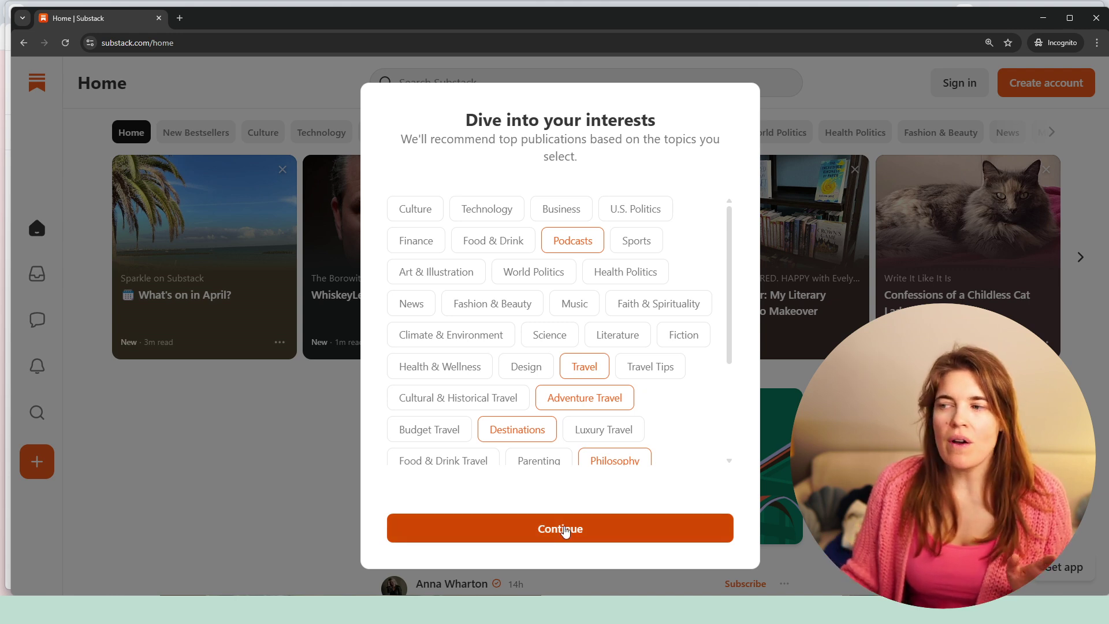
click(565, 530)
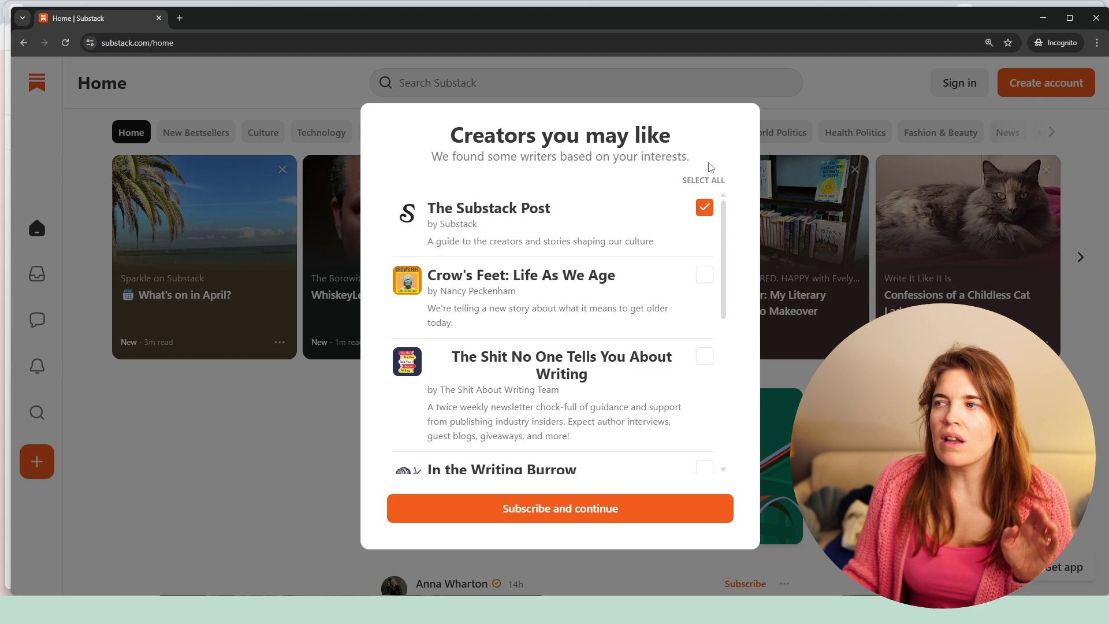
- Select all suggested creators, clear them again, and continue without subscribing to any
scroll(685, 312, down, 6)
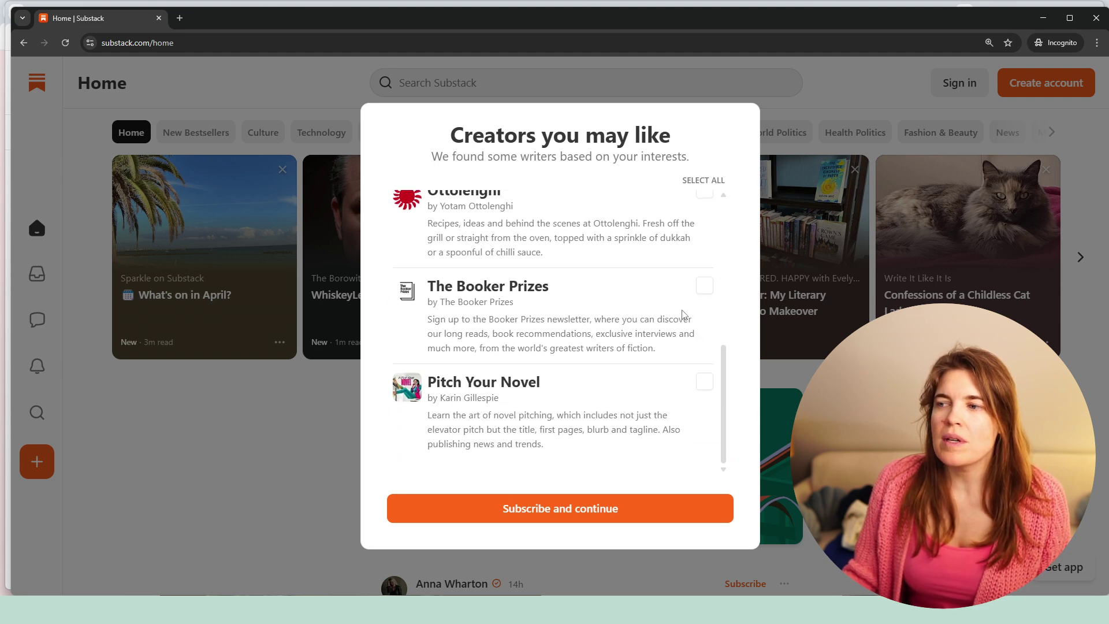
scroll(683, 312, up, 6)
click(693, 181)
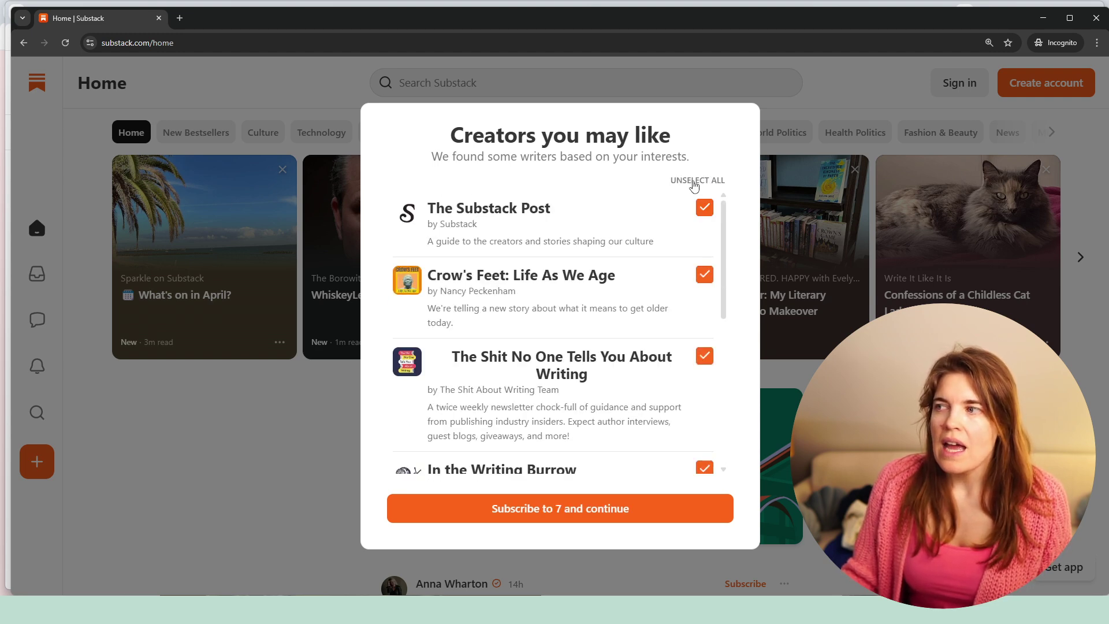
click(695, 182)
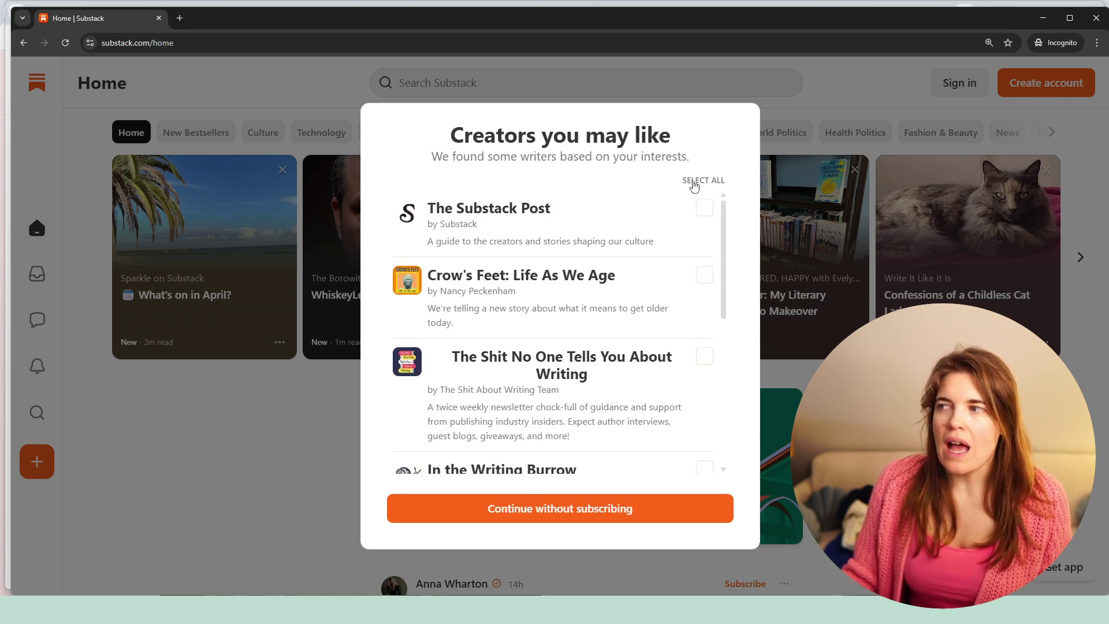
click(564, 517)
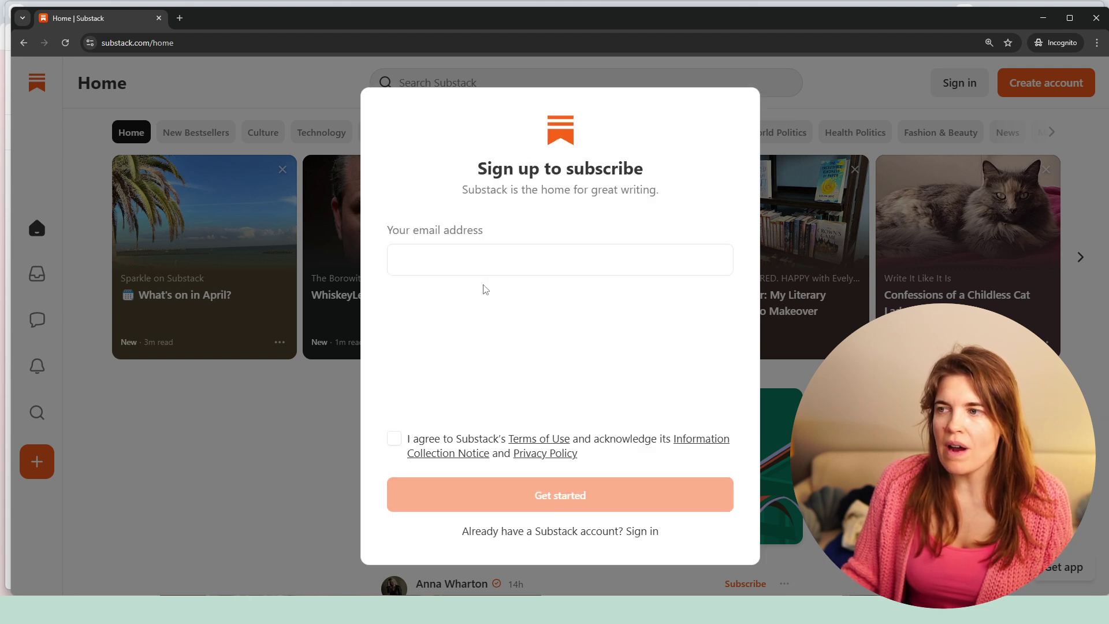
- Enter the sign-up email address, accept the terms of use, and get started
click(398, 266)
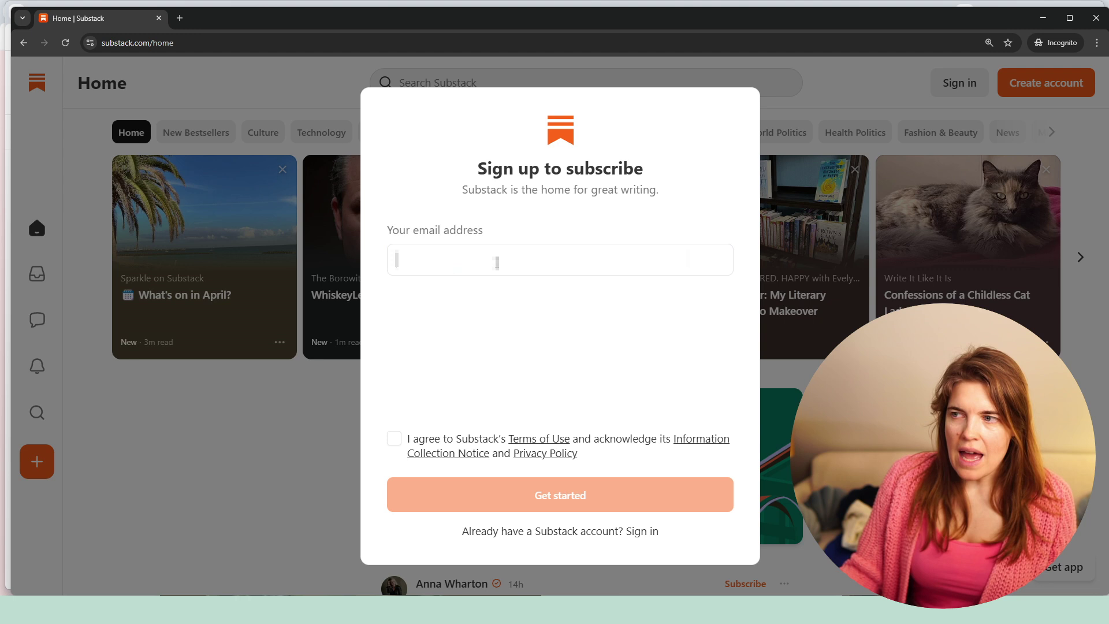
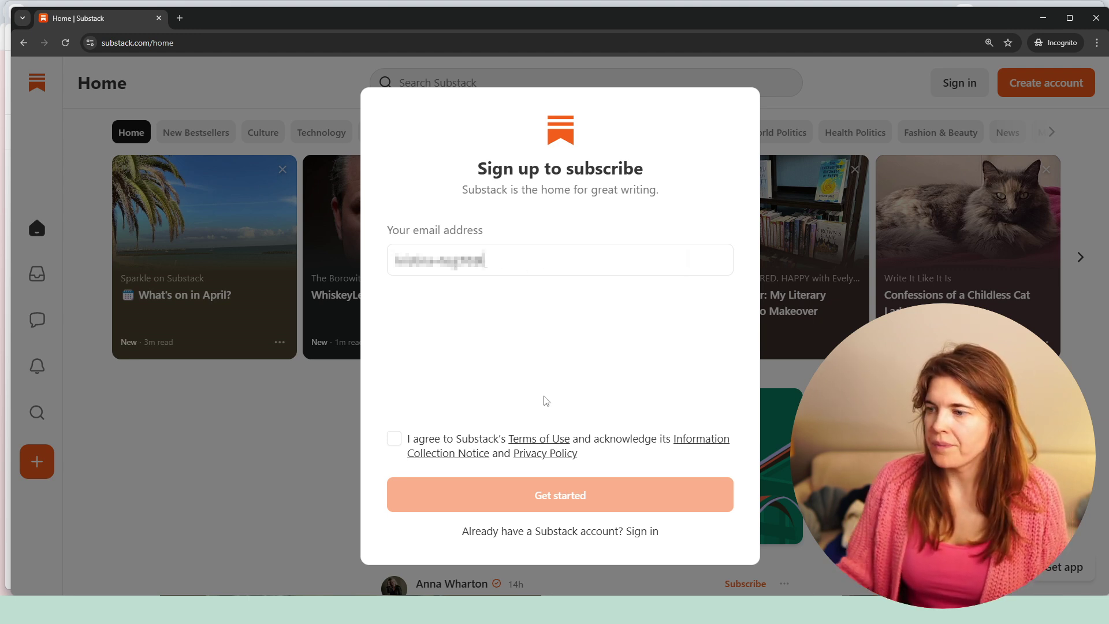
click(394, 440)
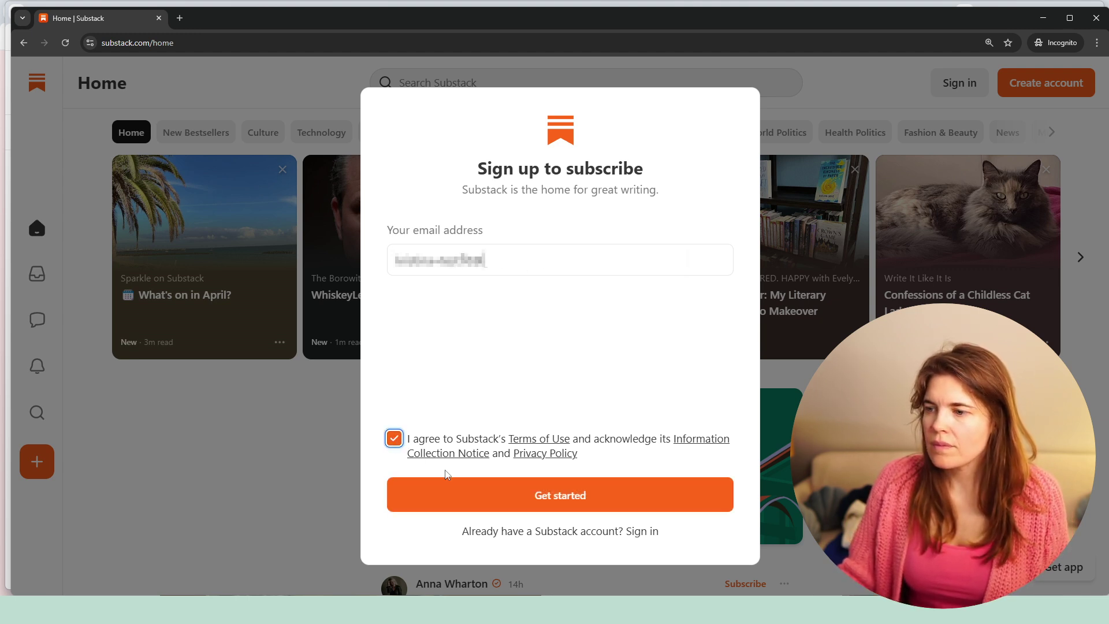
click(468, 494)
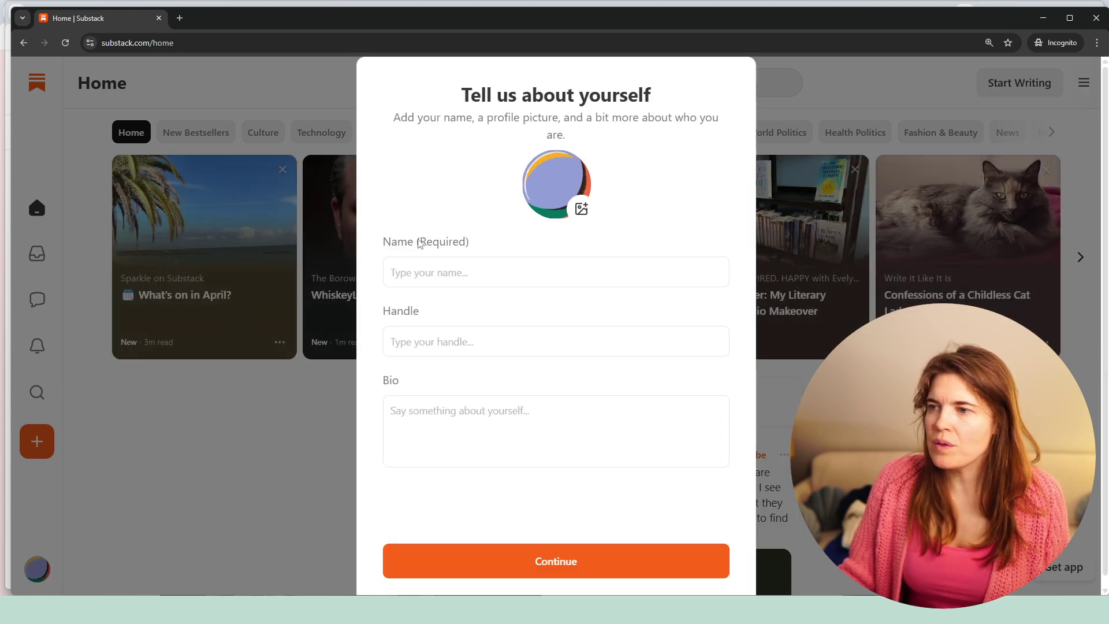
- Fill in the profile's full name and a matching handle
click(421, 269)
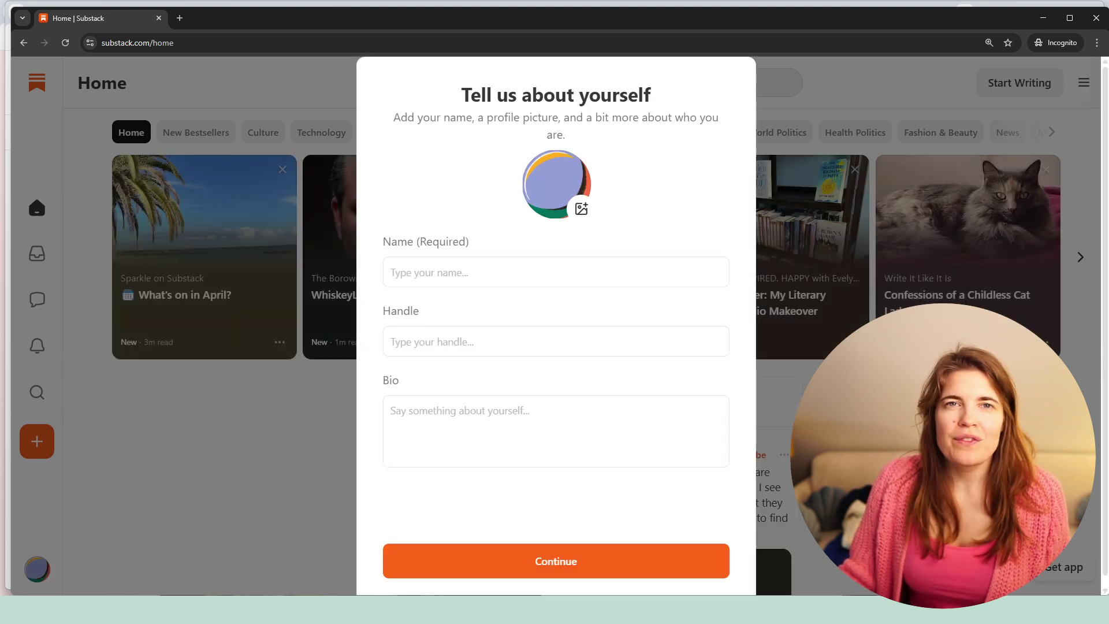
click(416, 267)
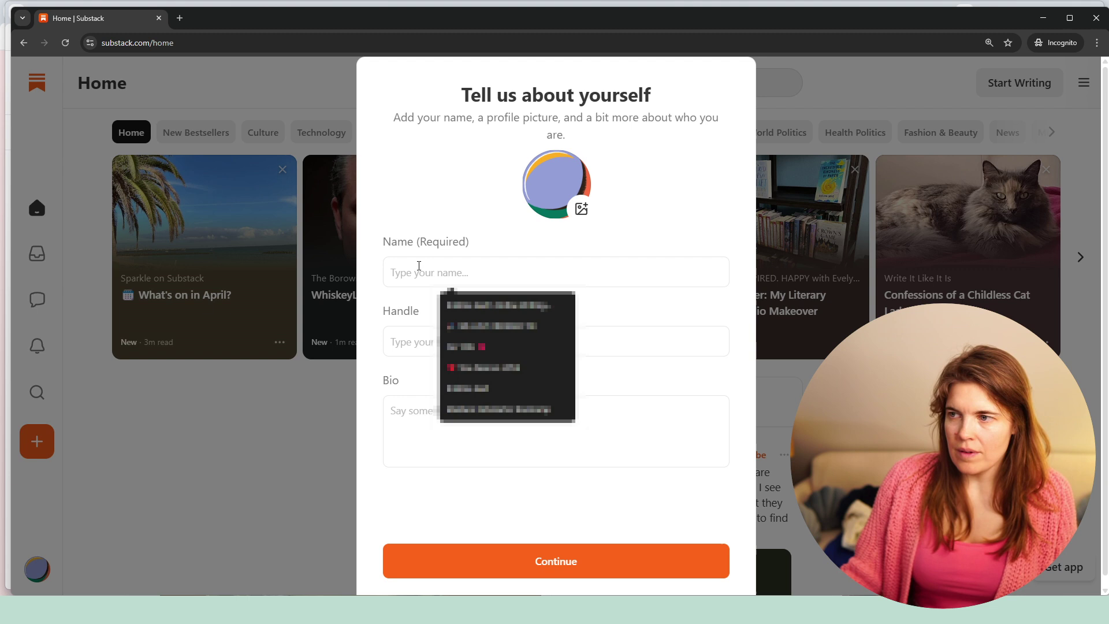
click(448, 207)
click(429, 267)
click(461, 224)
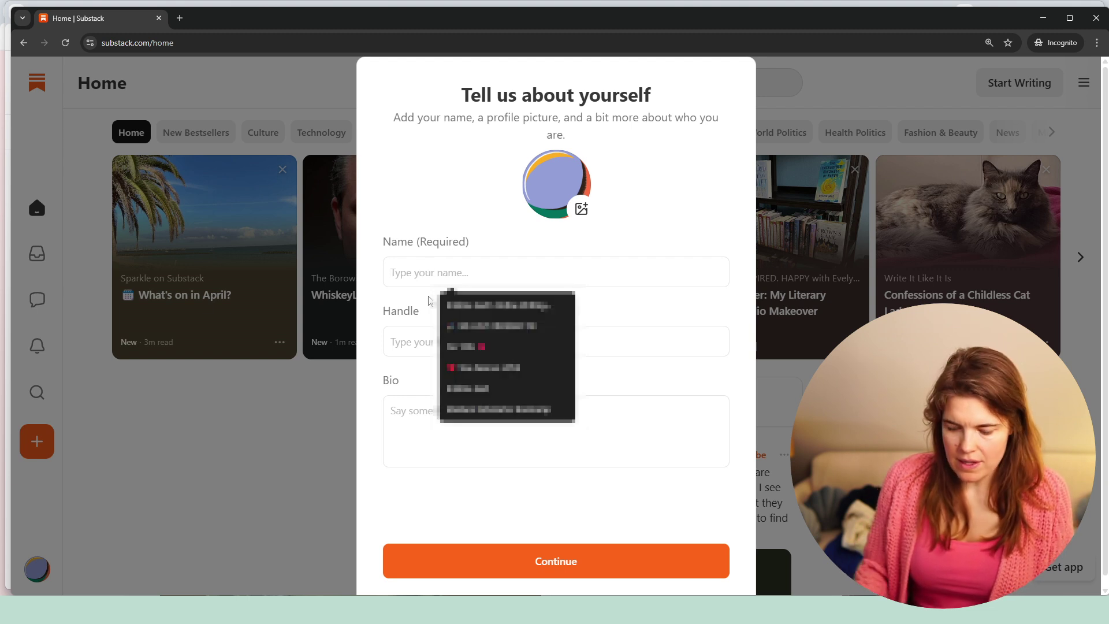
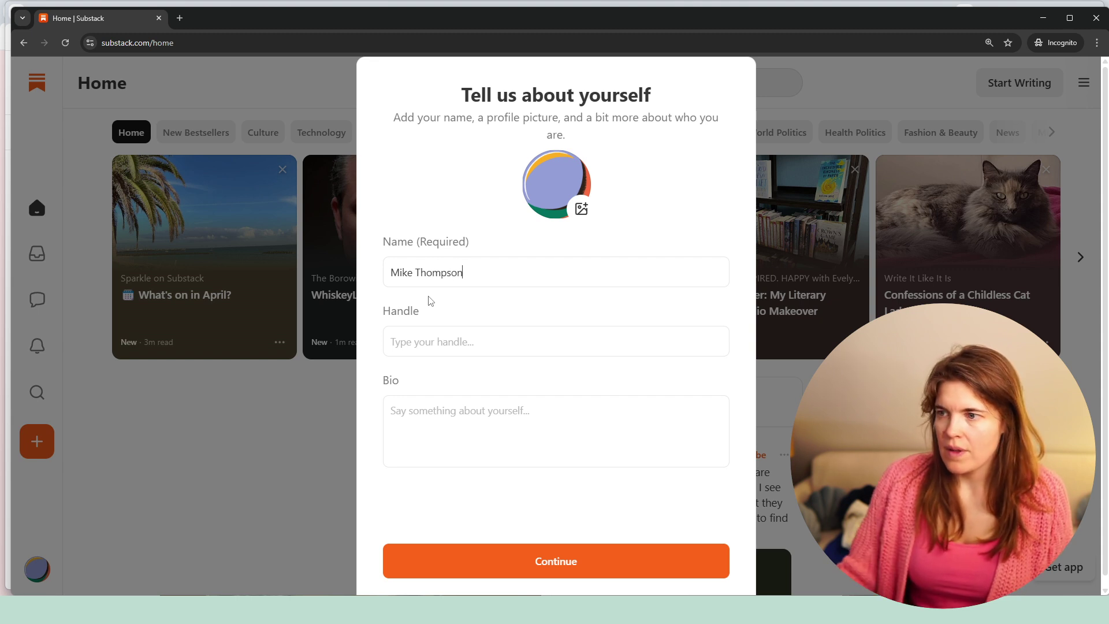
click(448, 335)
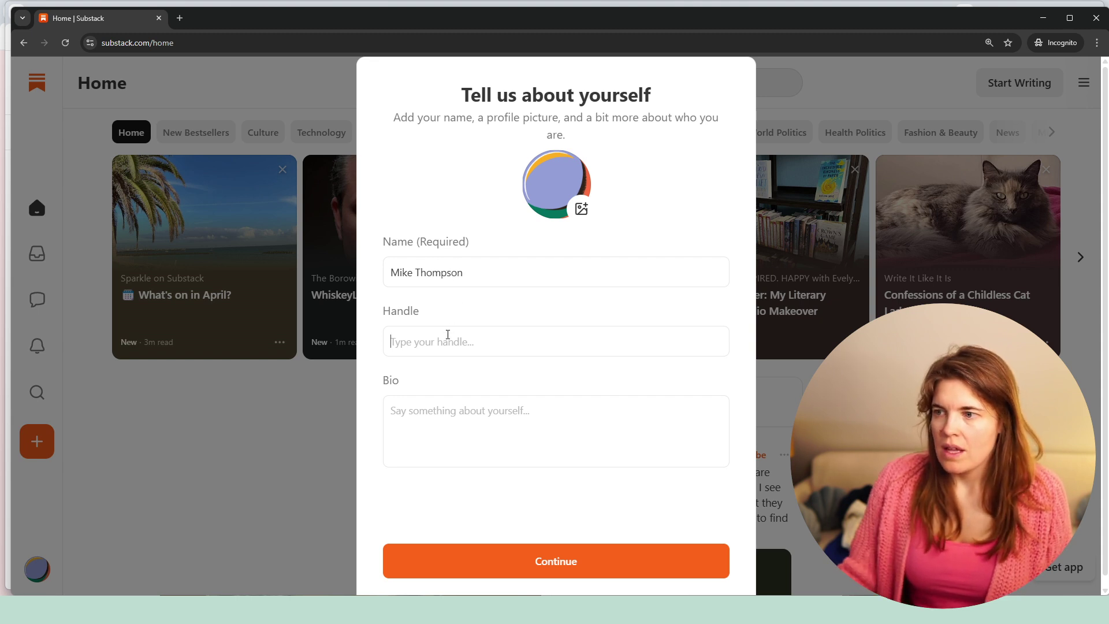
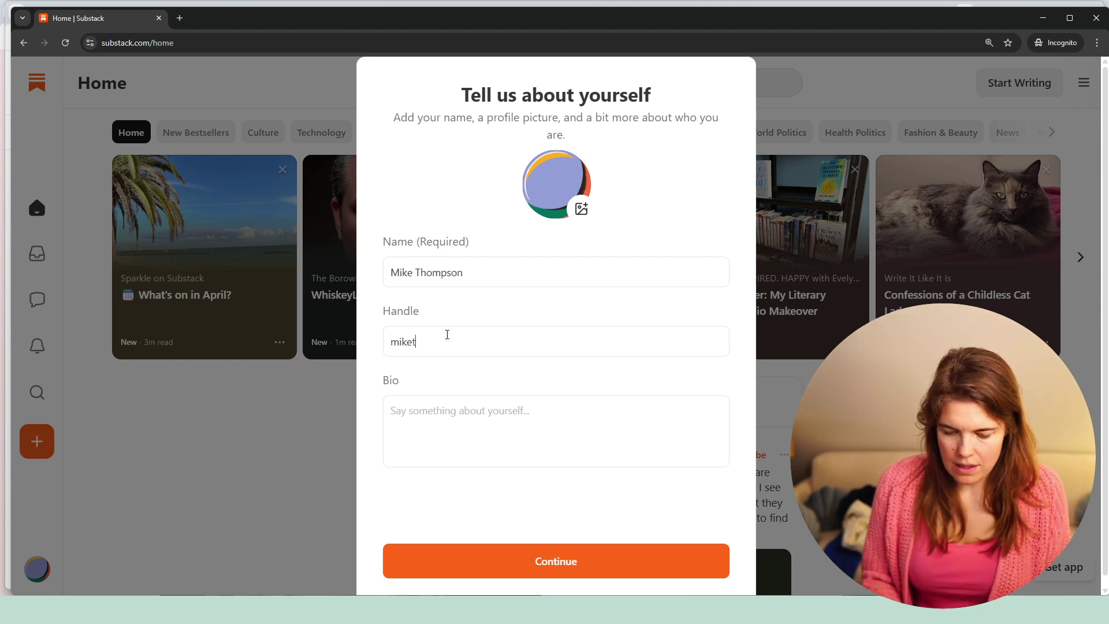
- Write a bio as a certified mindfulness coach of 20 years, father of 3 who loves gardening, and submit
click(475, 407)
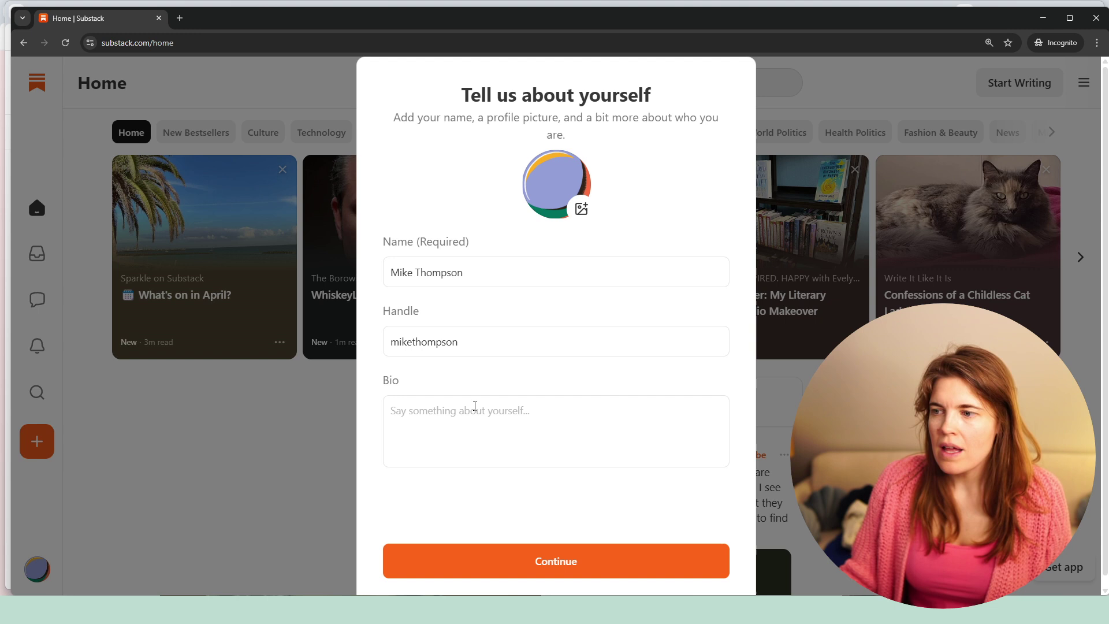
text(I'm )
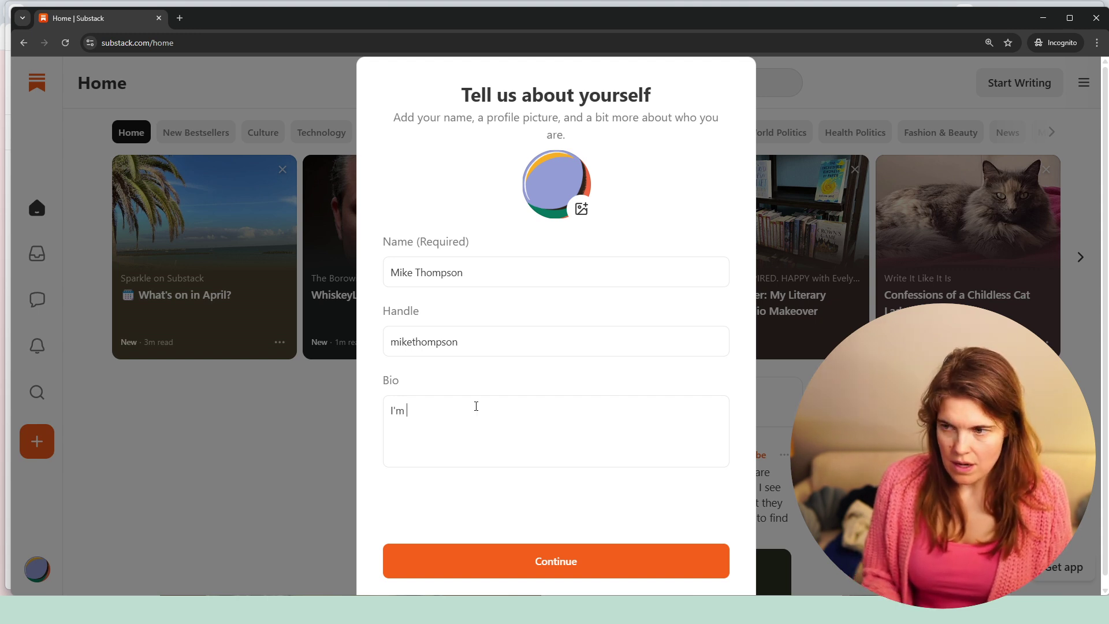
text(a certified )
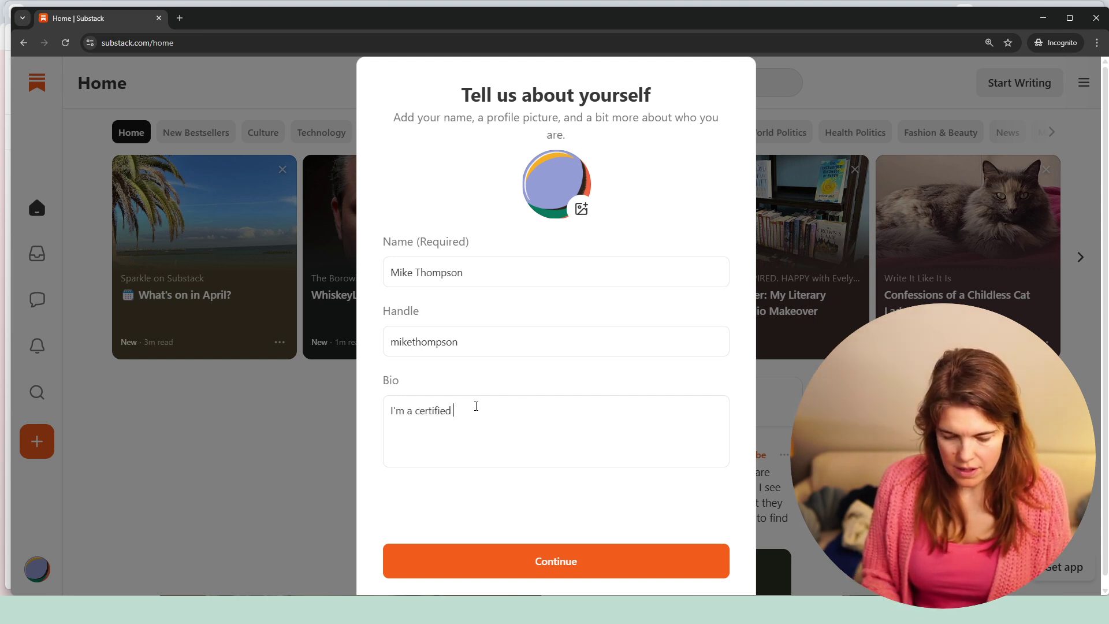
text(mindfulnes)
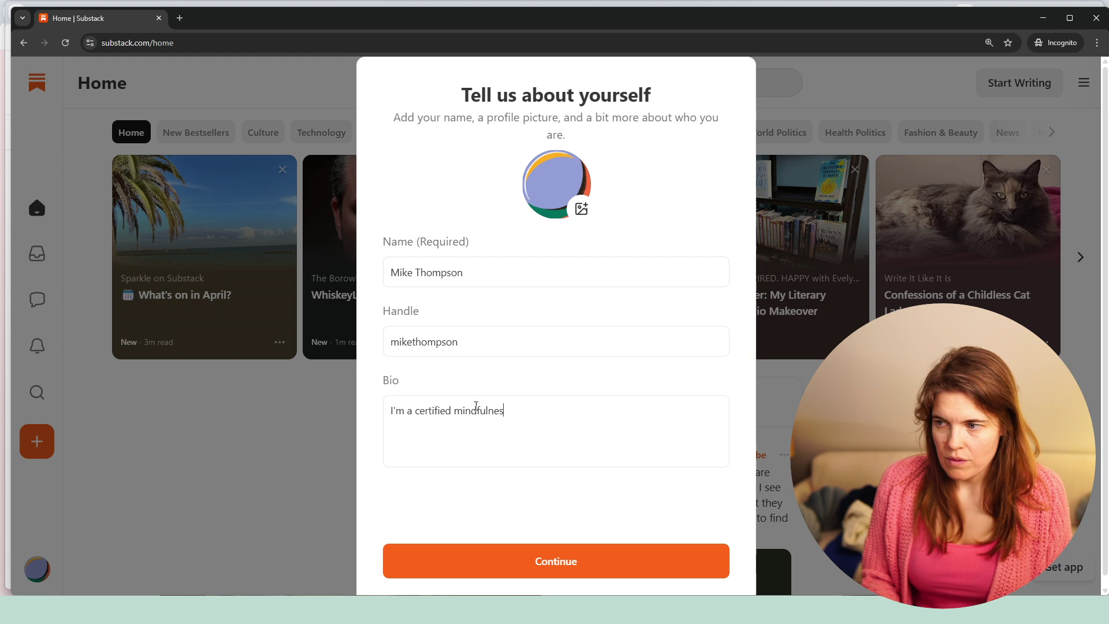
text(s coach with )
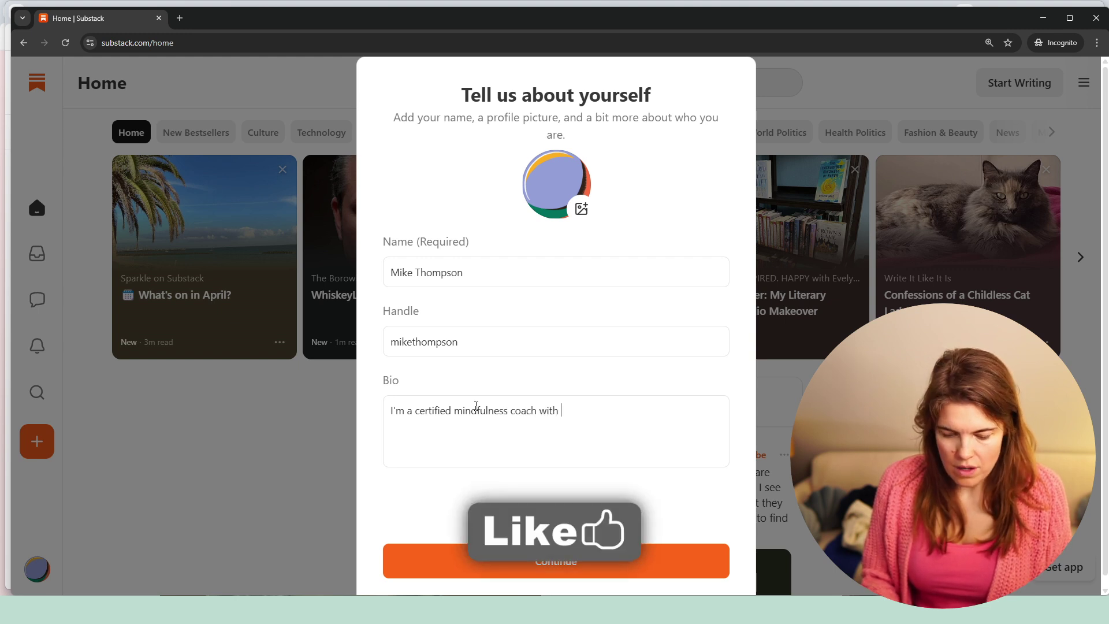
text(over 20 yea)
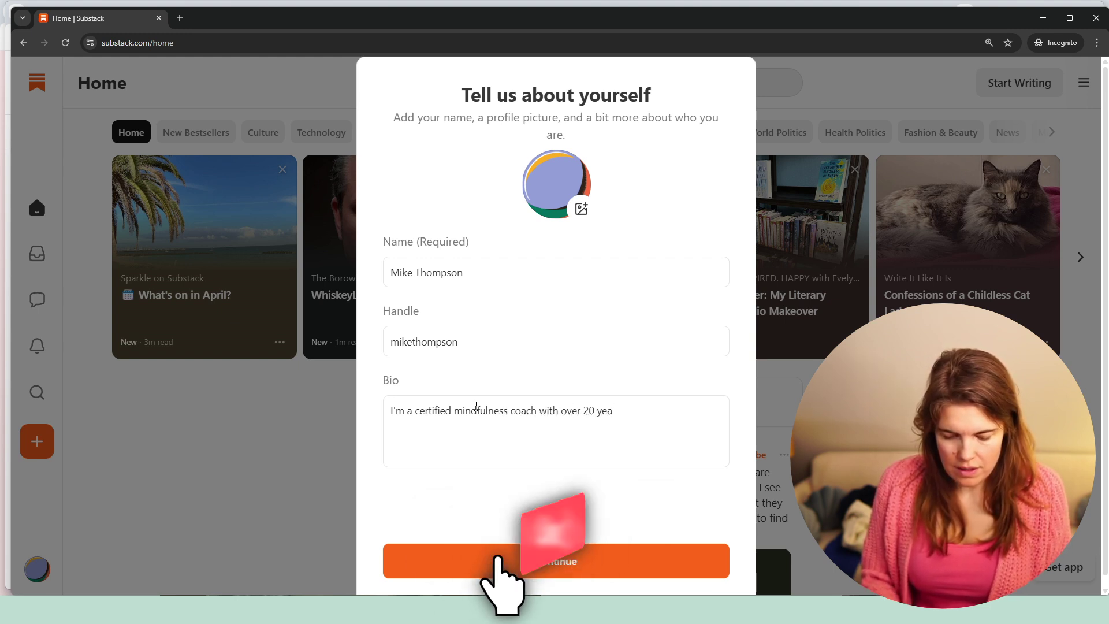
text(rs of experience.)
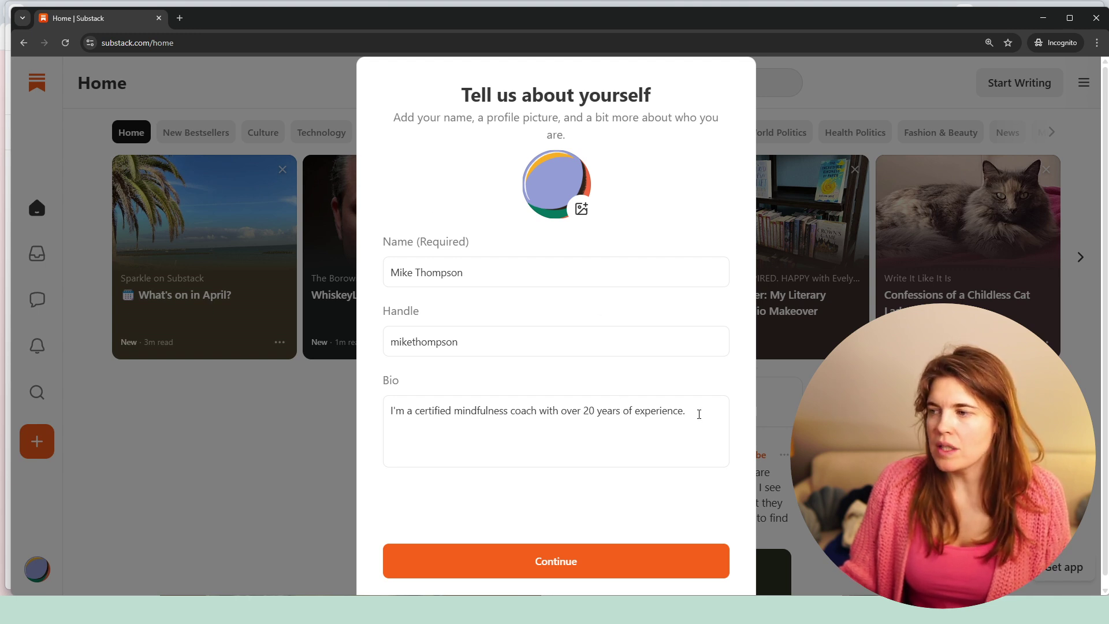
text(I'm a f)
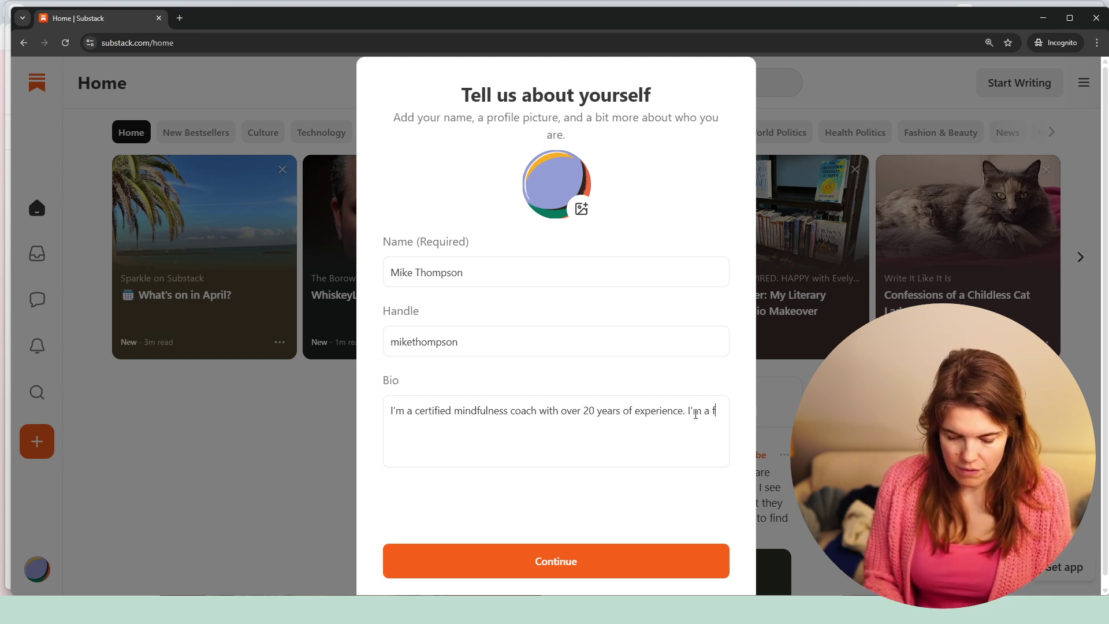
text(ather of 3 a)
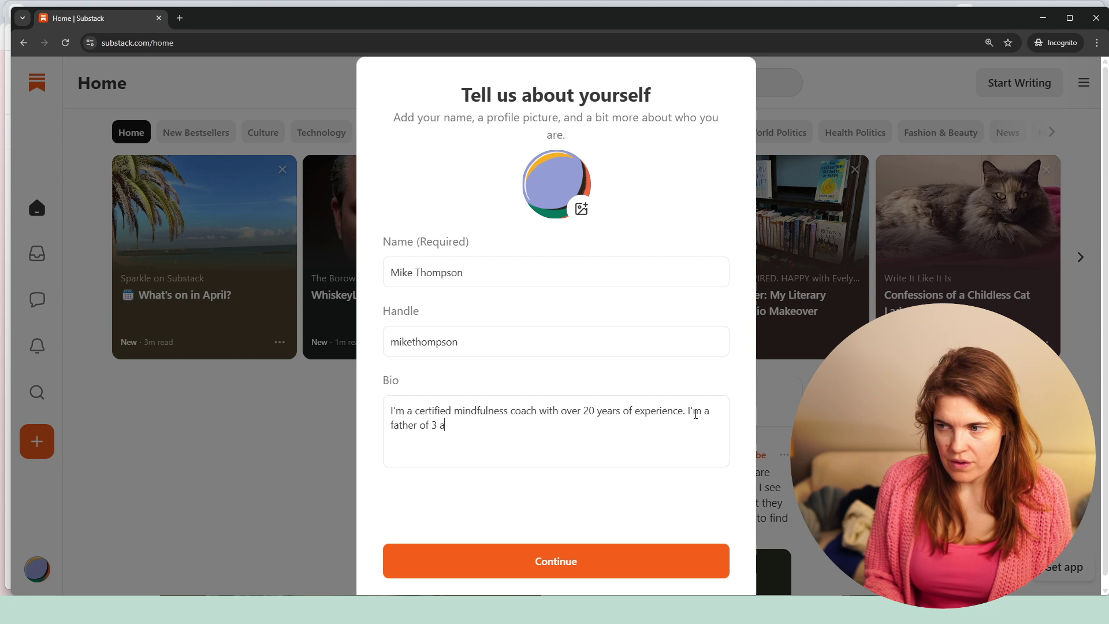
text(nd love garde)
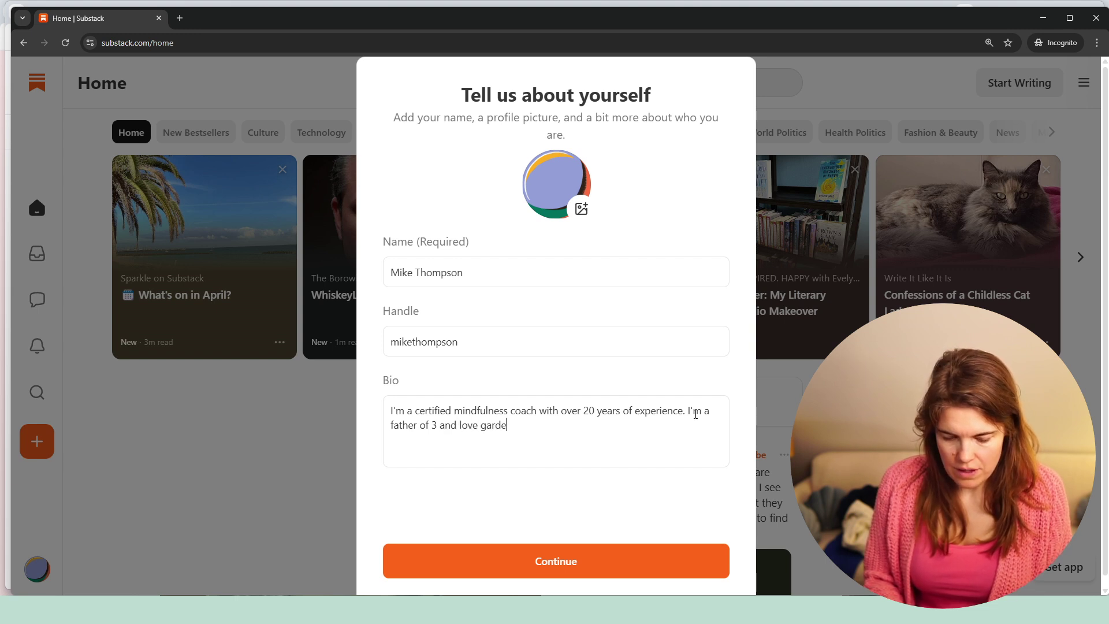
text(ning.)
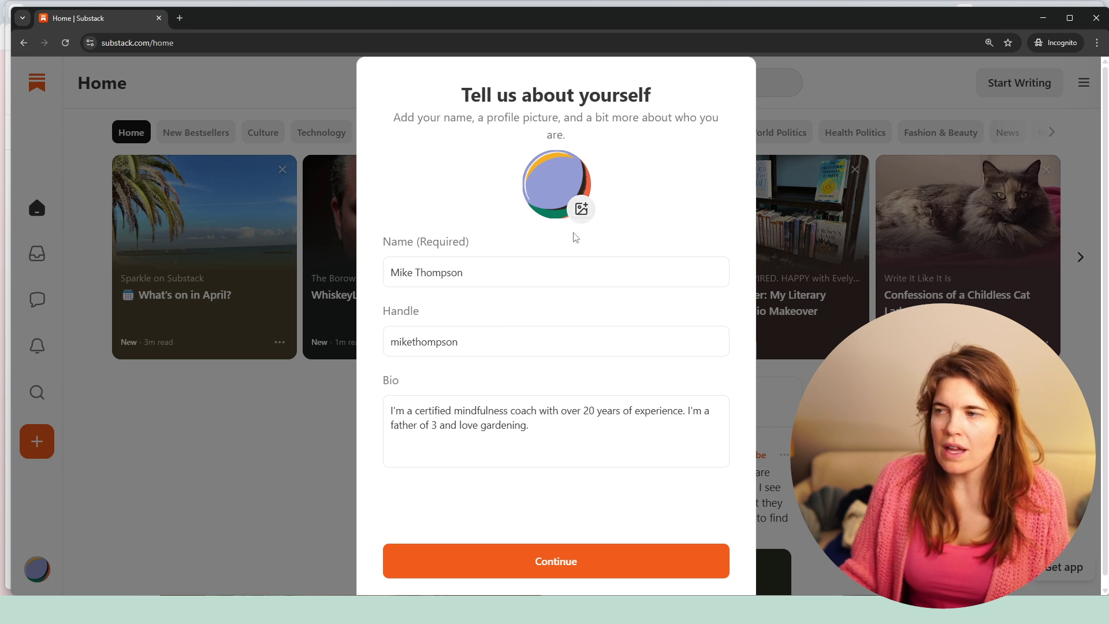
click(530, 556)
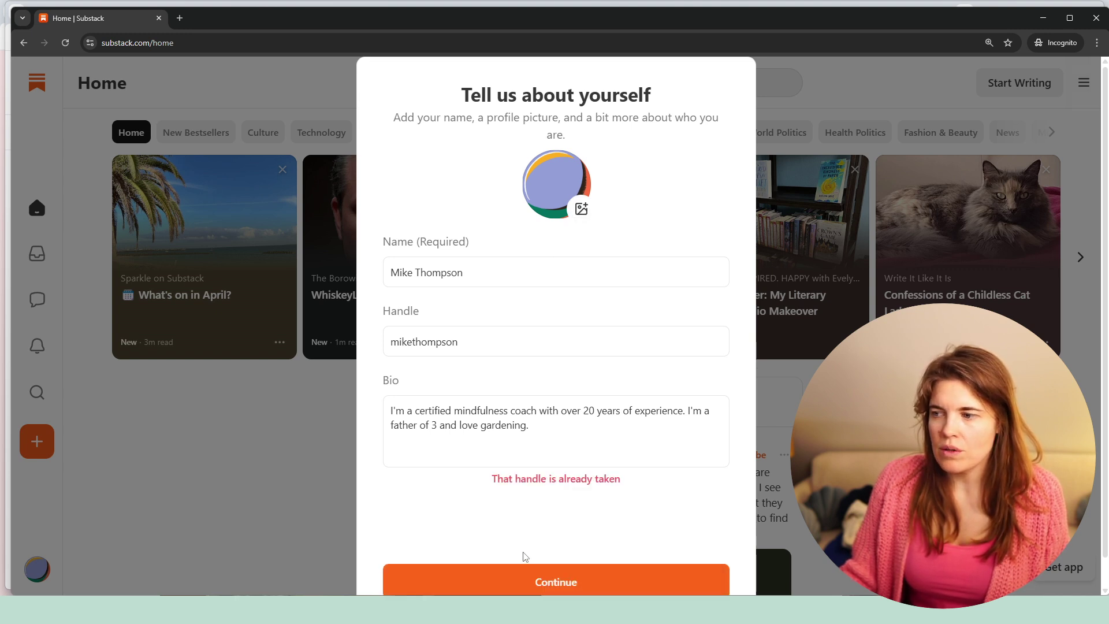
- Insert a middle name before the surname, append 't' to the handle, and resubmit the profile
click(474, 272)
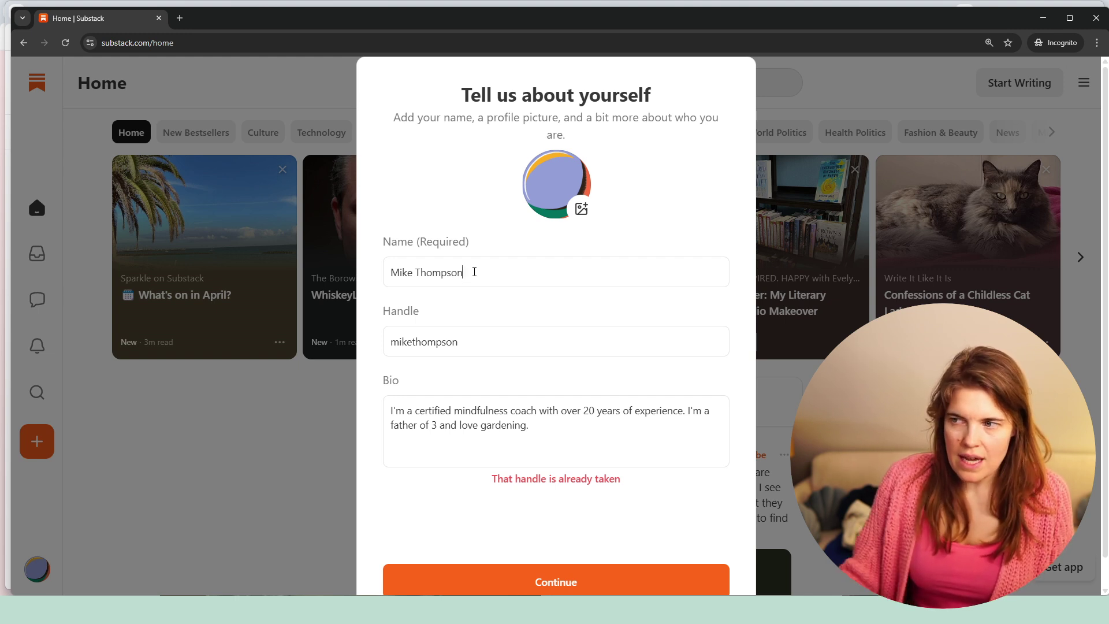
click(417, 274)
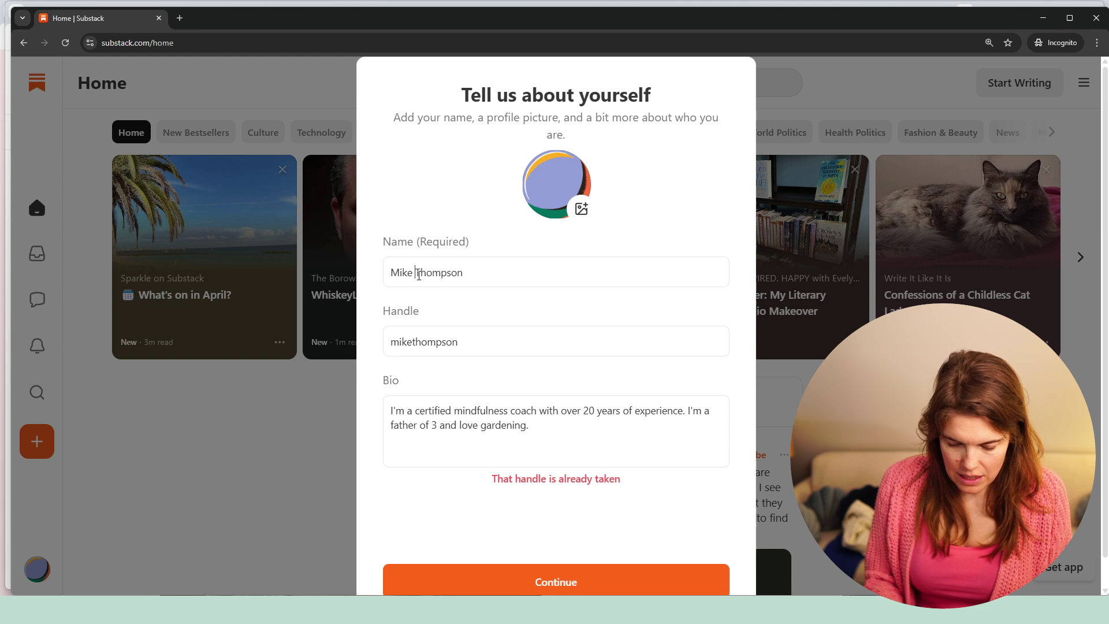
text(Theodor)
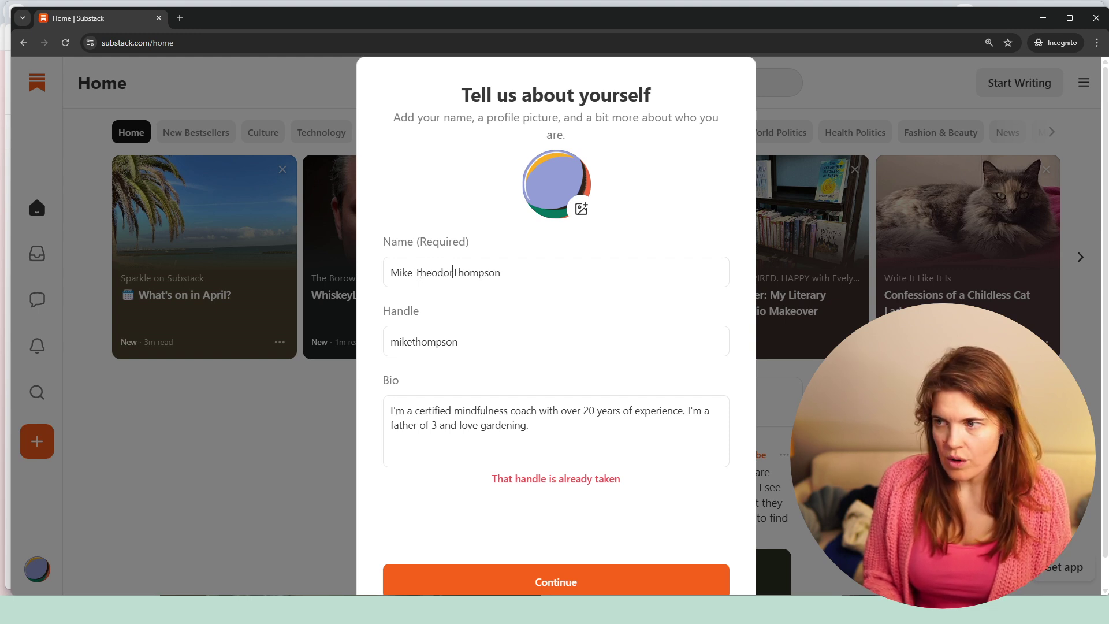
click(413, 342)
text(t)
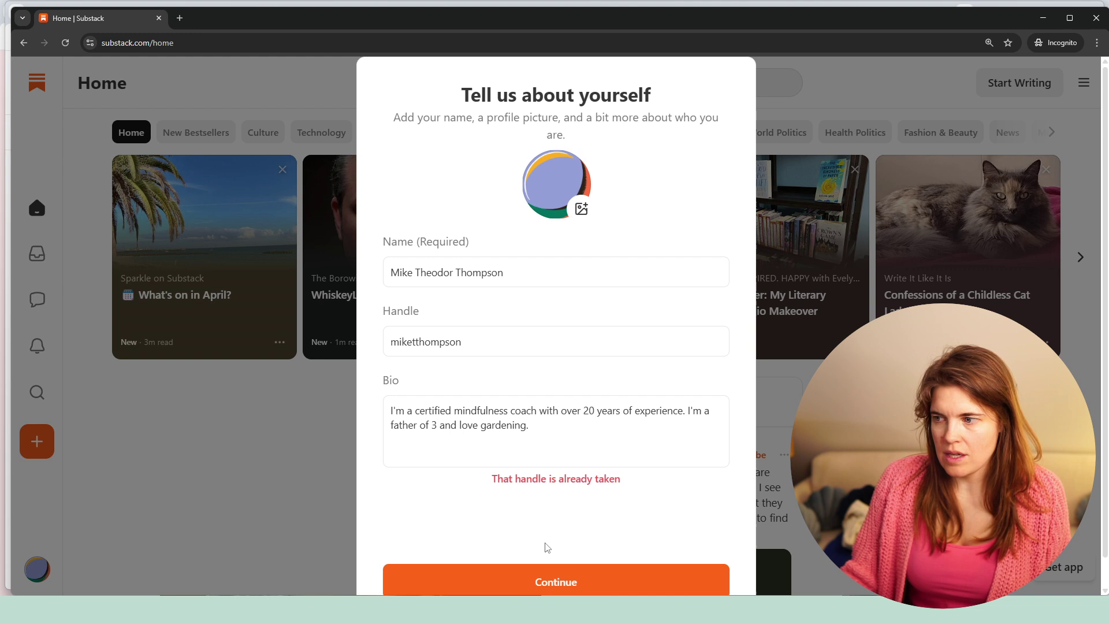
click(543, 584)
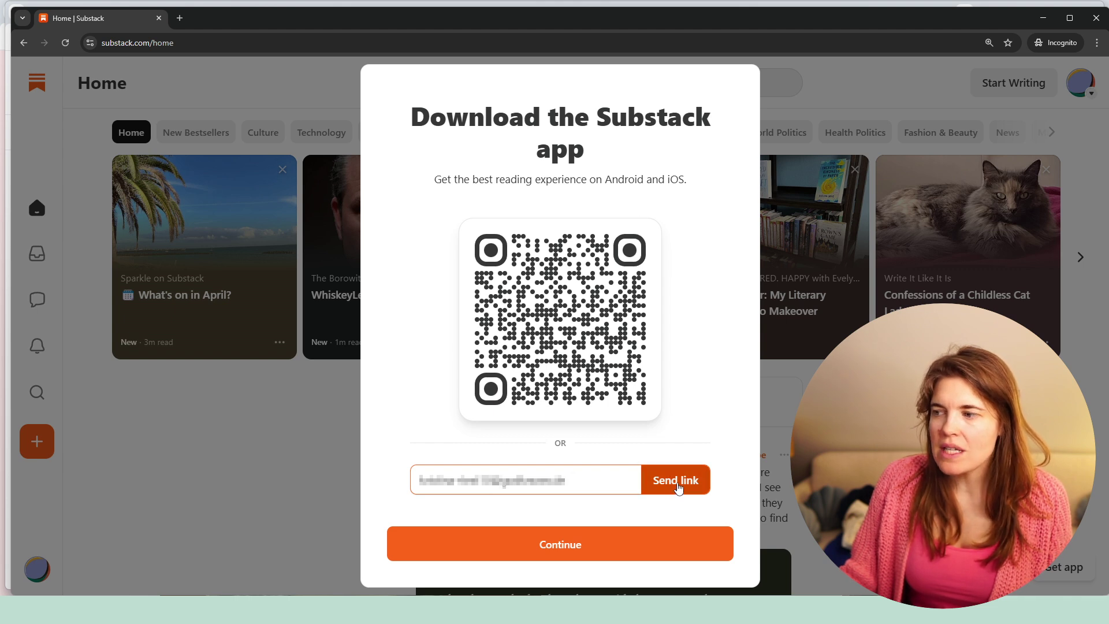
- Continue past the Download the Substack app prompt without sending a link
click(589, 557)
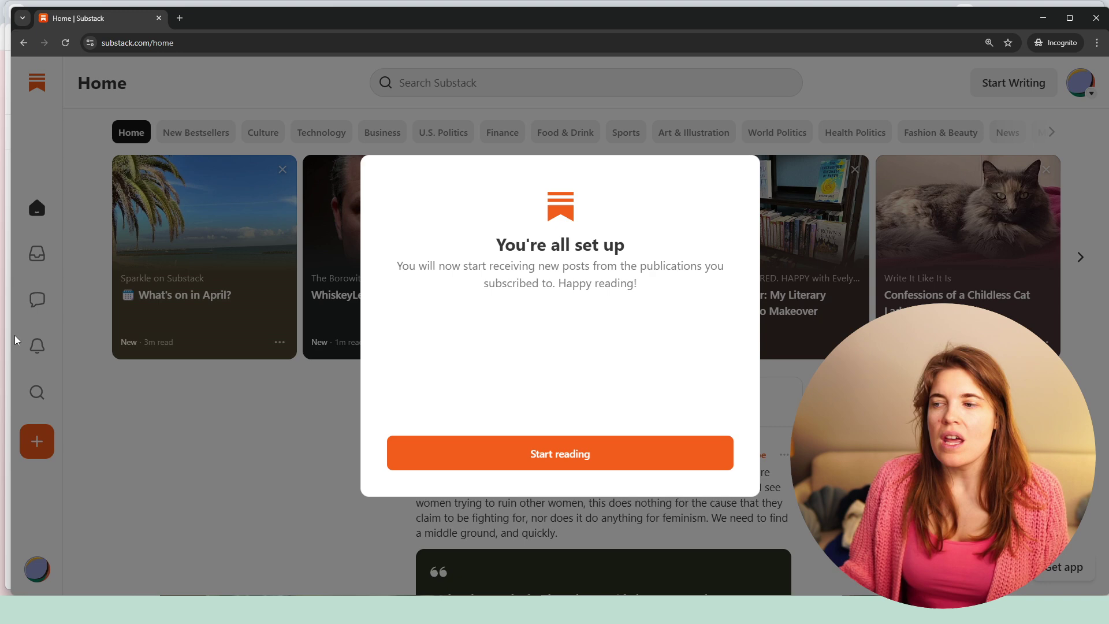
- Start reading, reveal more categories on the category bar, and scroll through the home feed
click(560, 464)
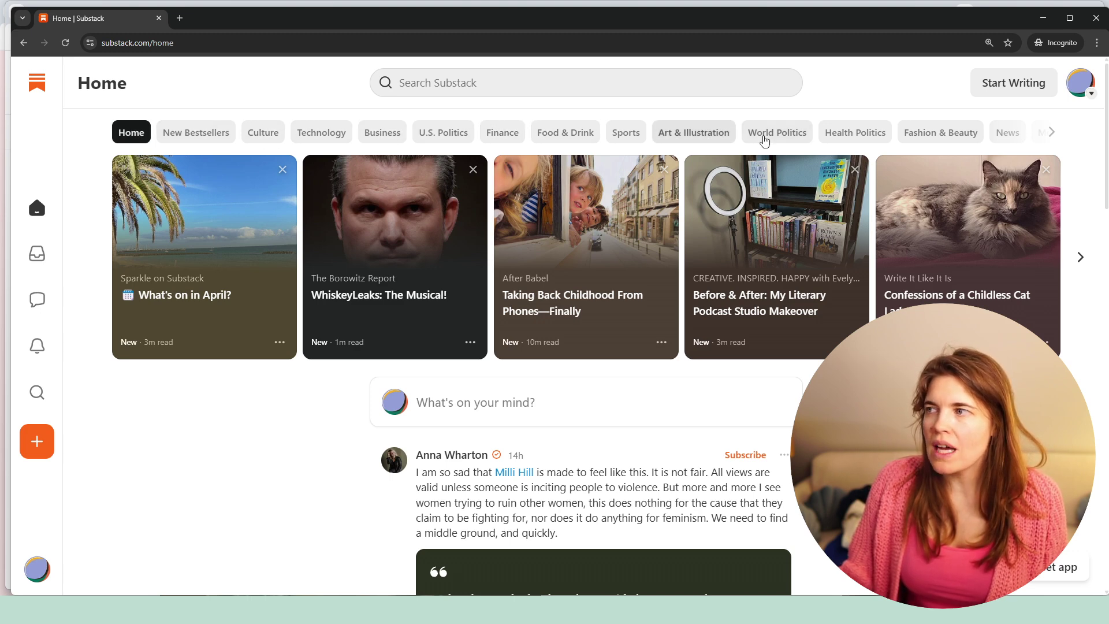
click(1052, 132)
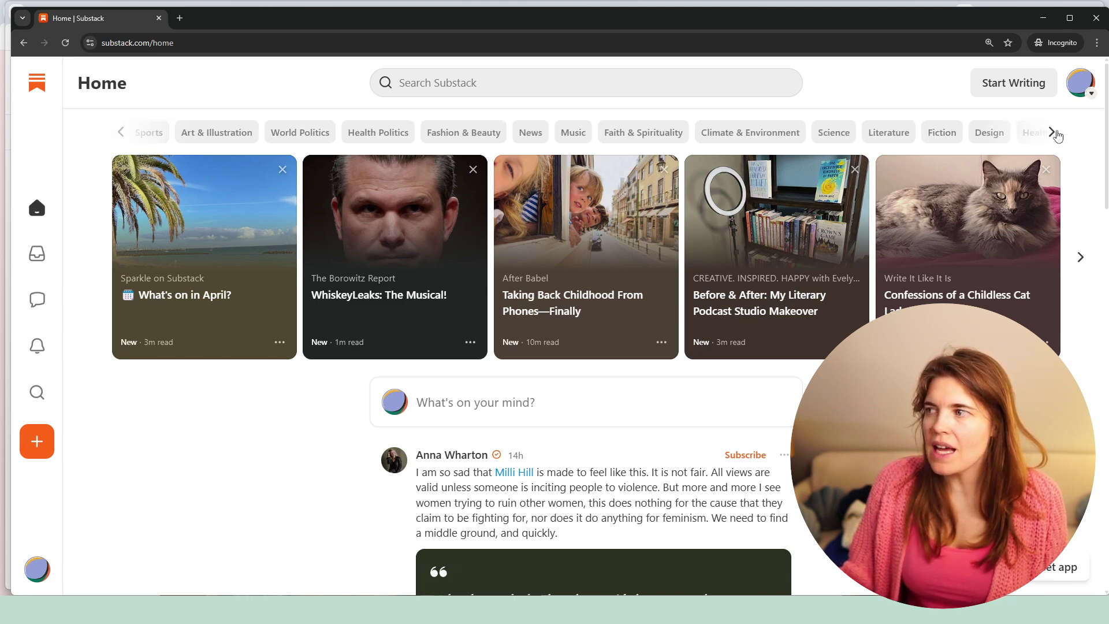
scroll(285, 379, down, 15)
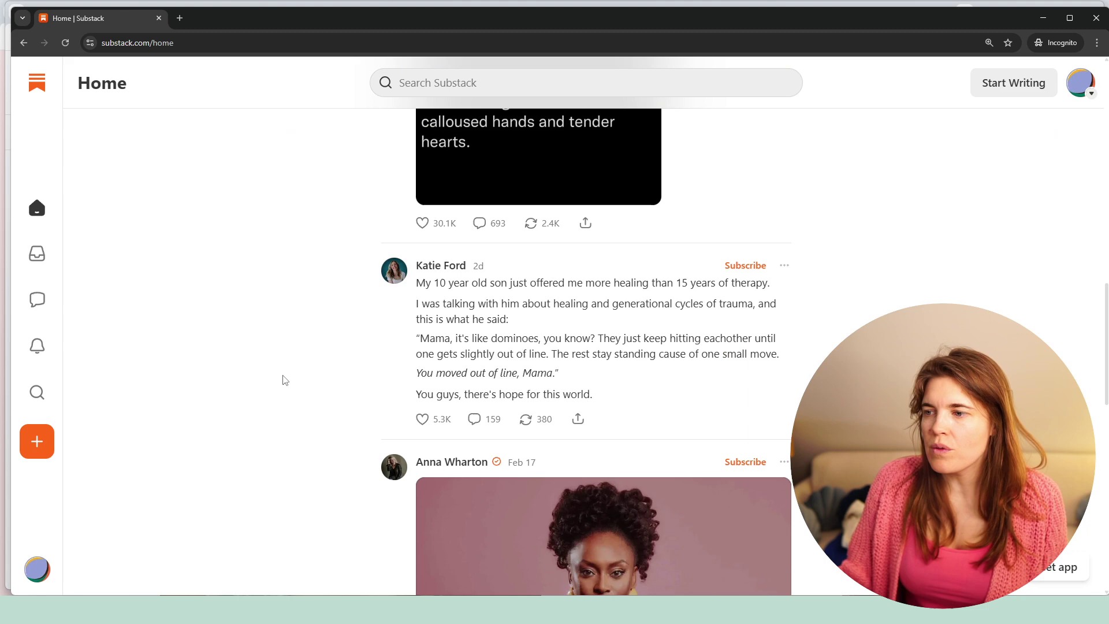
scroll(285, 381, down, 15)
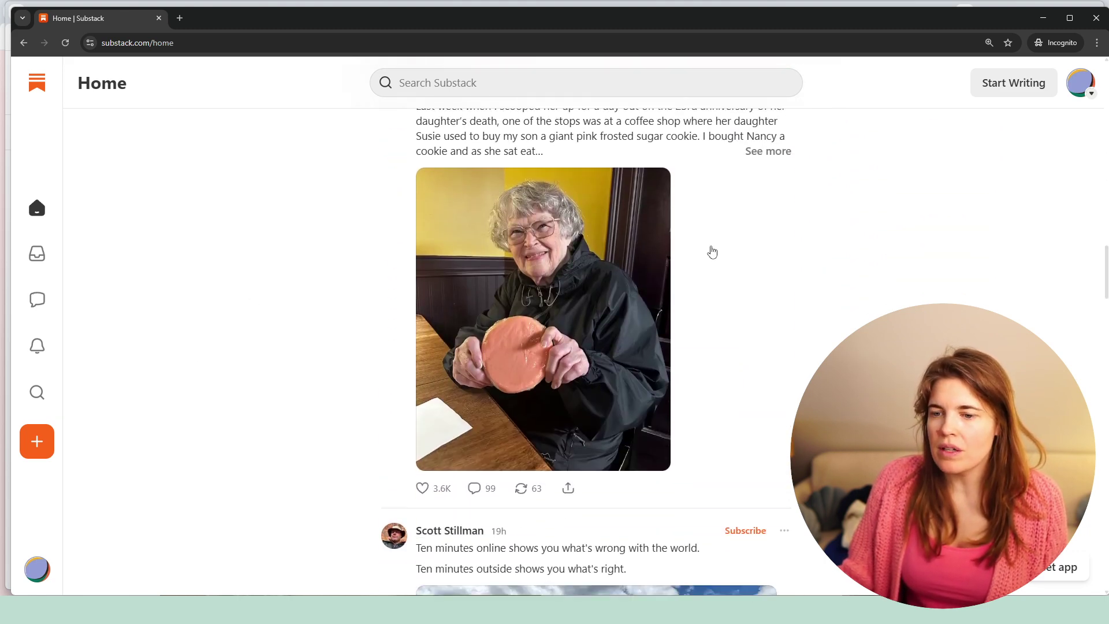
scroll(756, 308, down, 3)
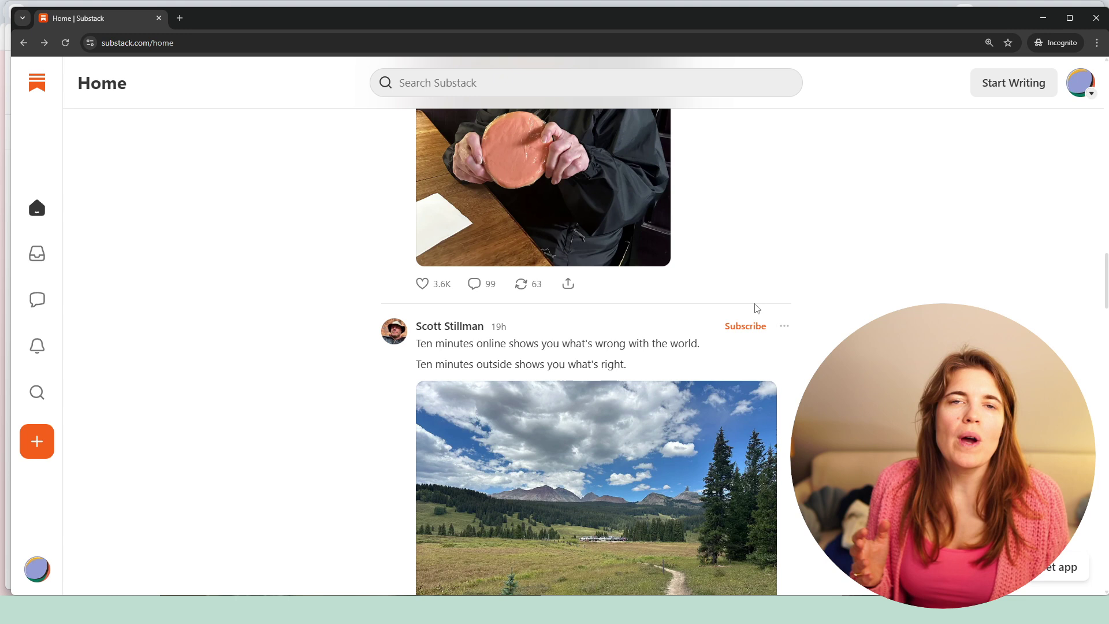